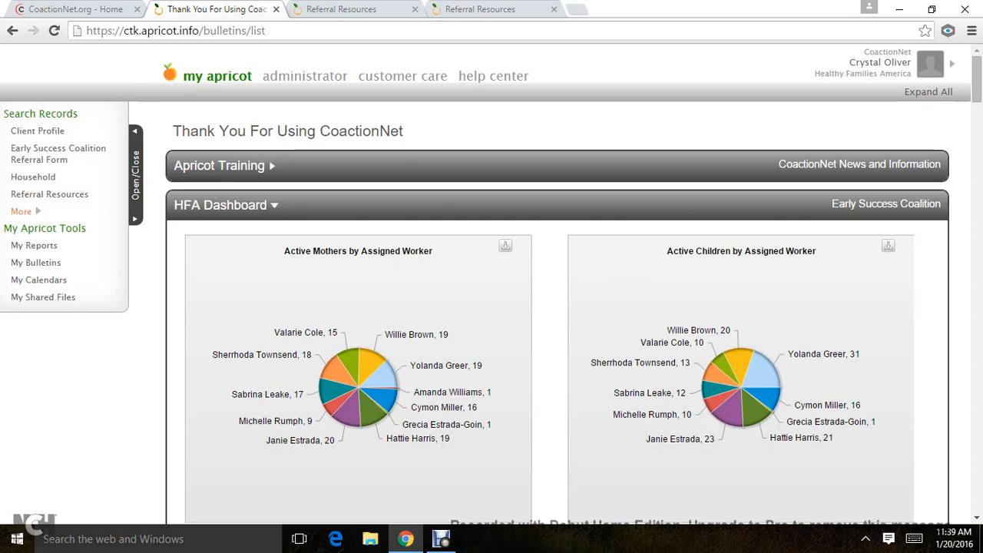
Step: Open the Referral Resources record search and look through the list of matching organizations
drag(4, 114, 78, 113)
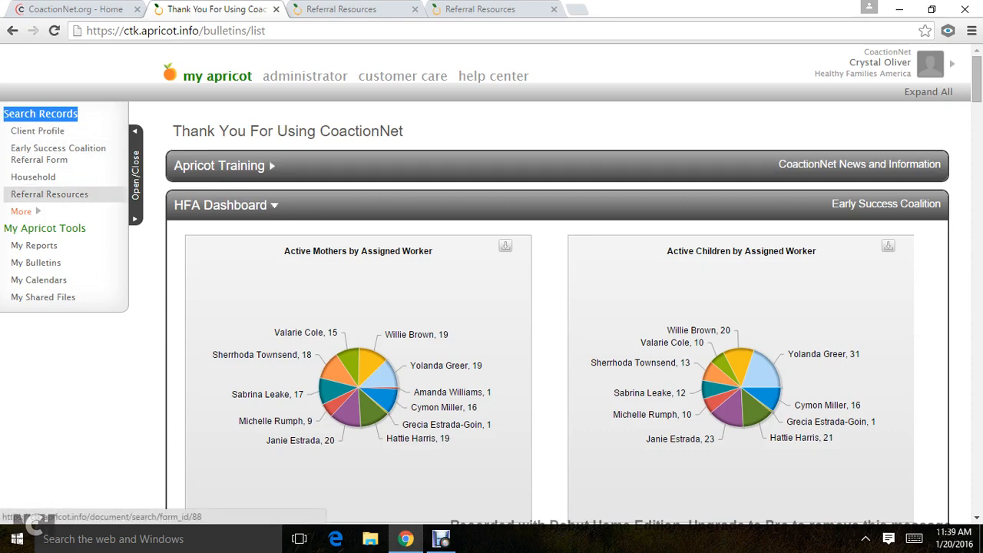
click(49, 194)
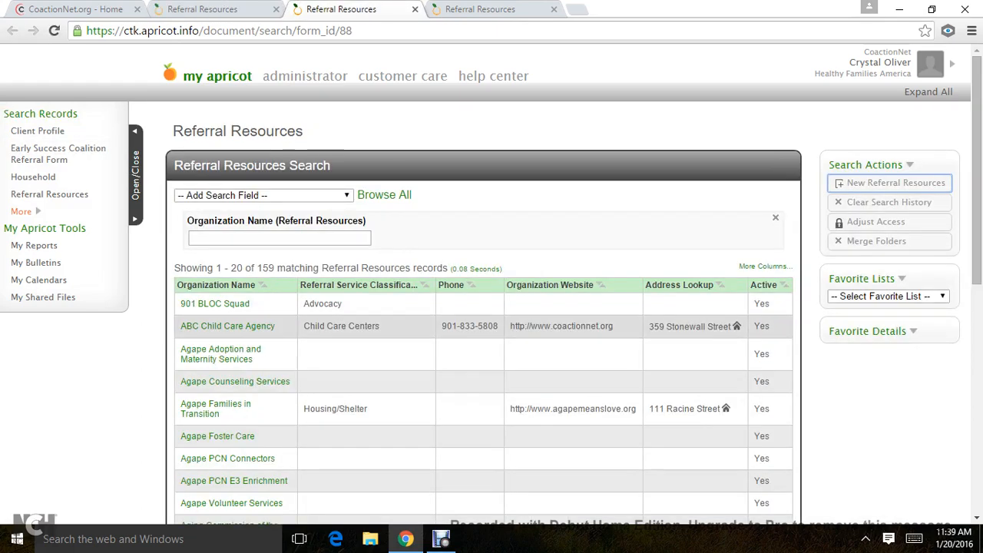
scroll(218, 220, down, 3)
scroll(392, 315, down, 3)
scroll(392, 315, up, 5)
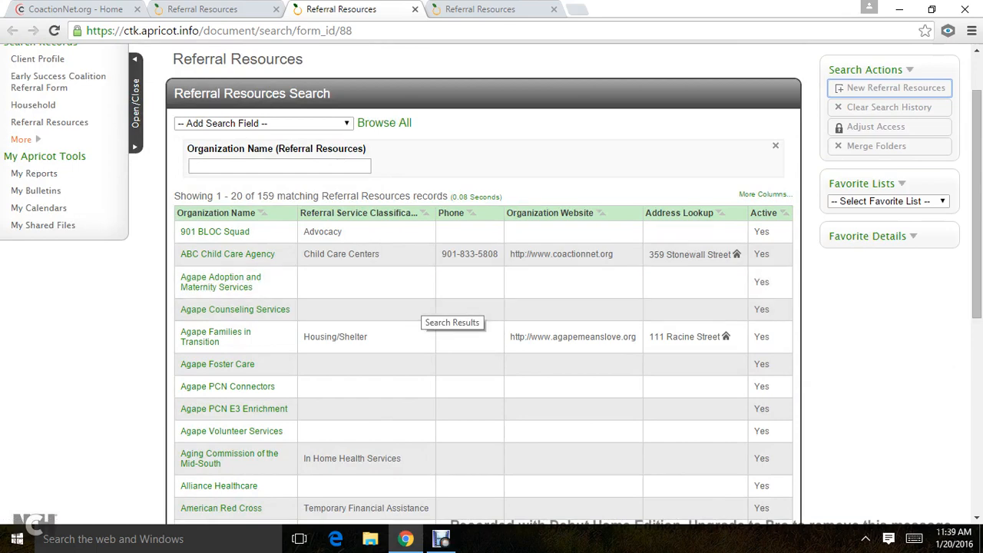
double_click(265, 196)
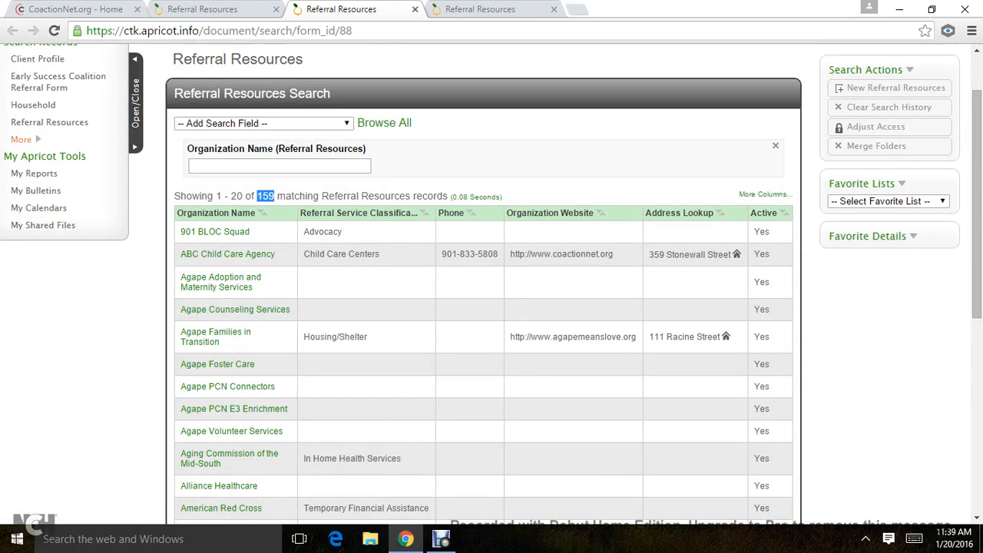
click(279, 166)
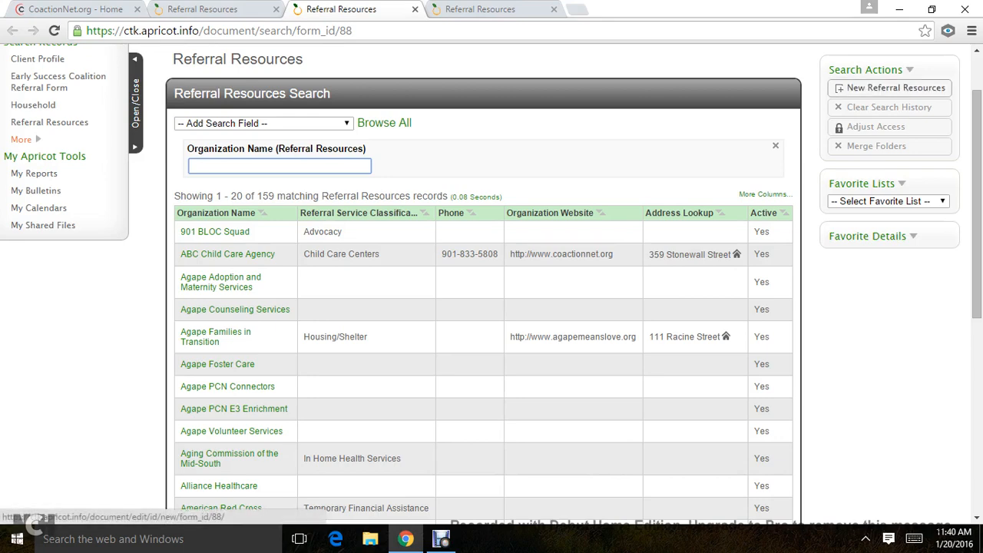
Step: Open the new referral resource form filled in for XYZ Childcare Center and set its Referral Service Classification to Child Care Centers
click(890, 88)
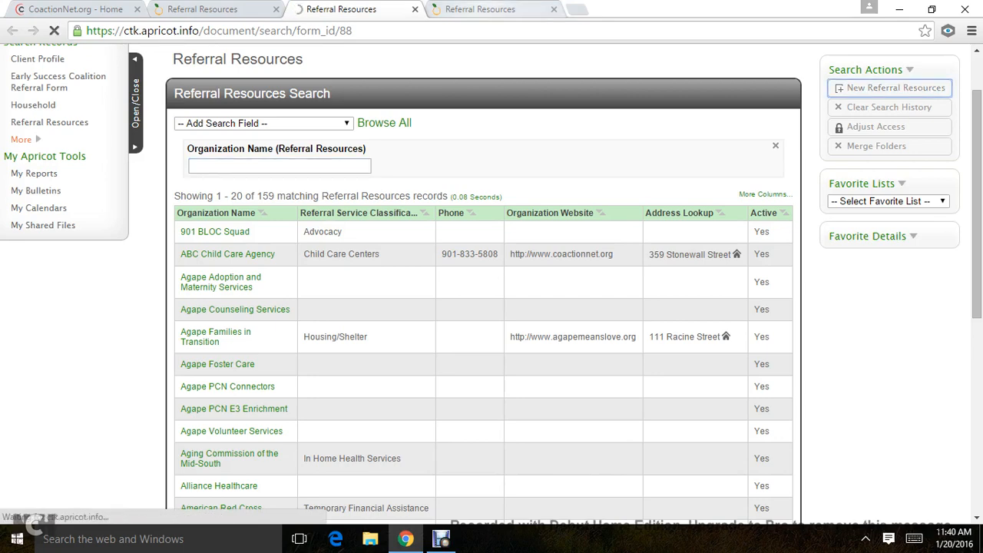
click(491, 9)
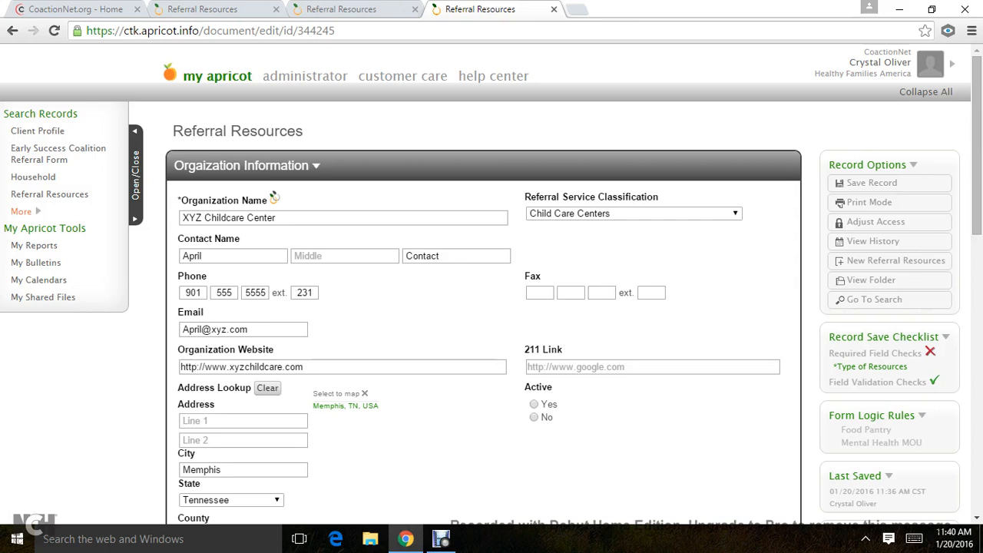
drag(278, 219, 181, 218)
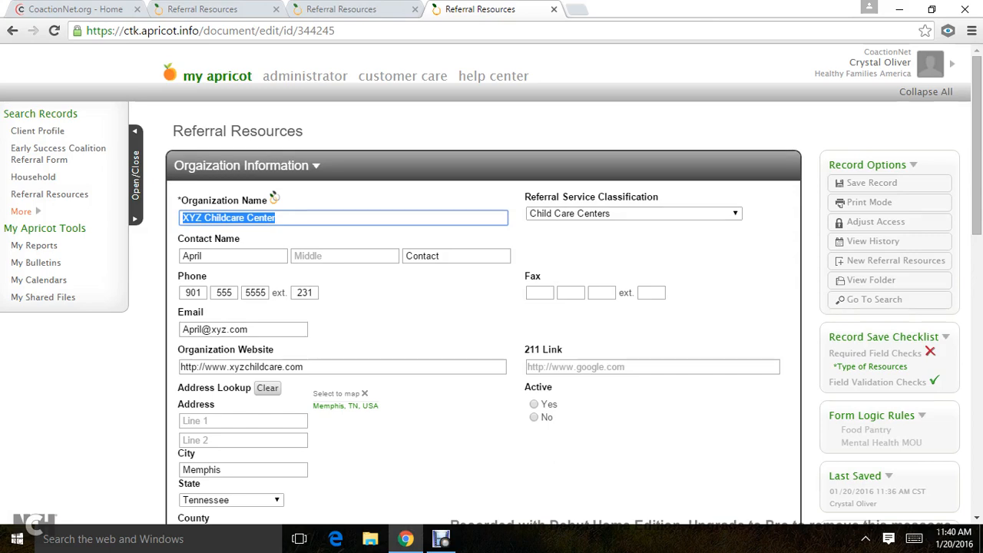
click(735, 214)
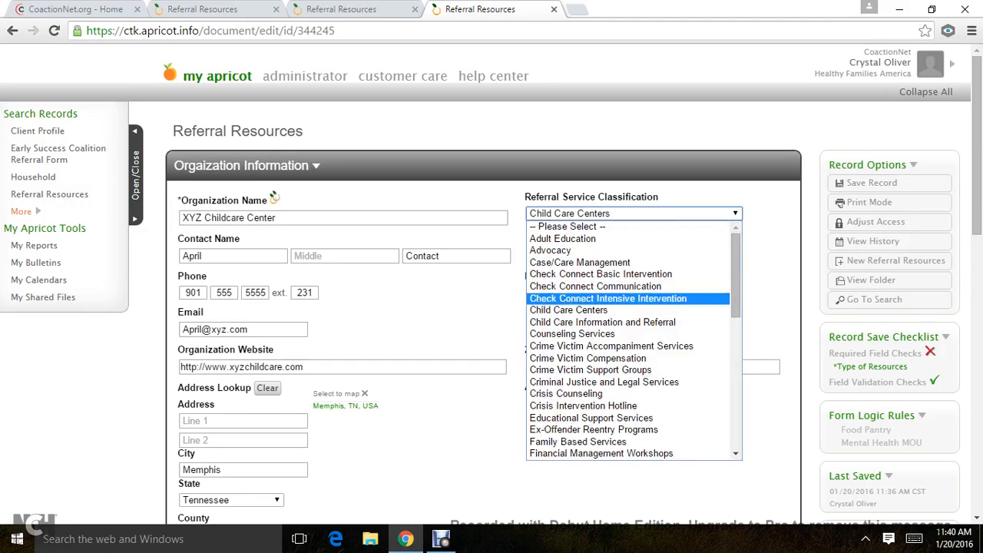
click(592, 310)
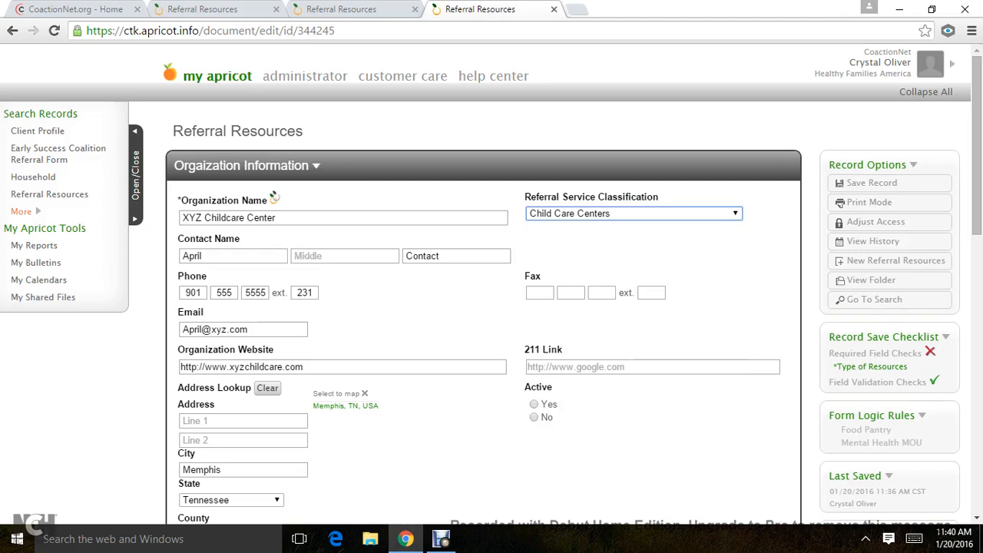
Step: Enter the center's street address and apply the suggested map match to complete the address fields
scroll(492, 292, down, 1)
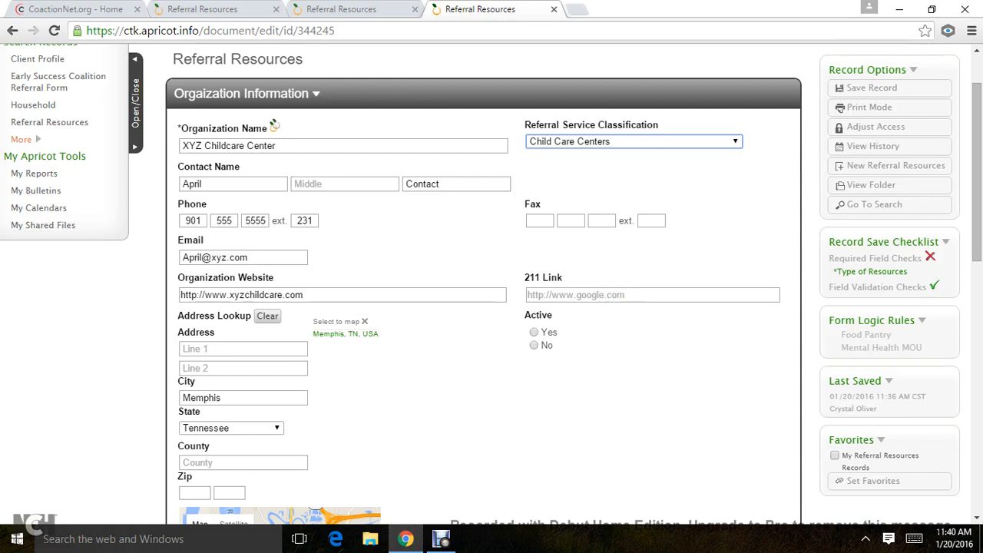
scroll(482, 285, down, 1)
click(243, 278)
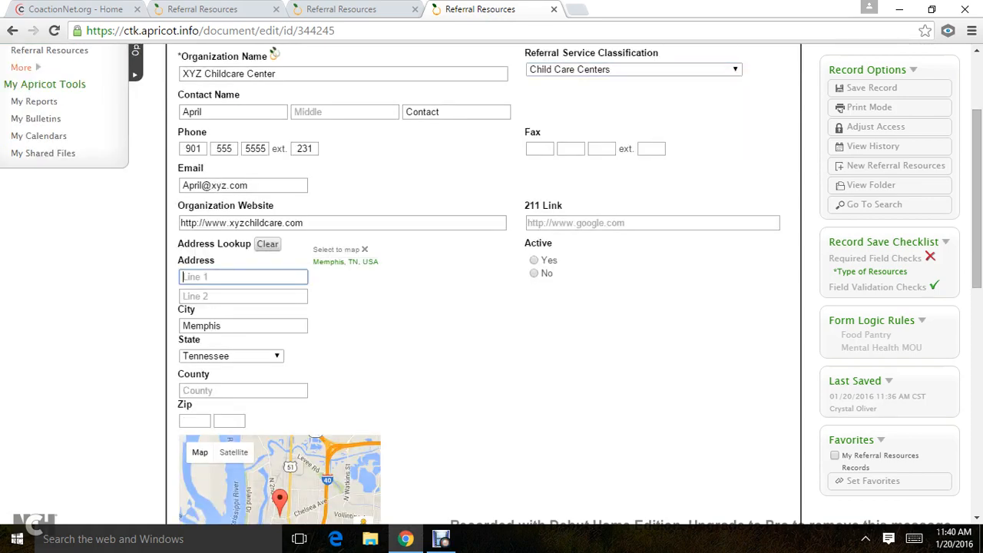
text(Love Ally)
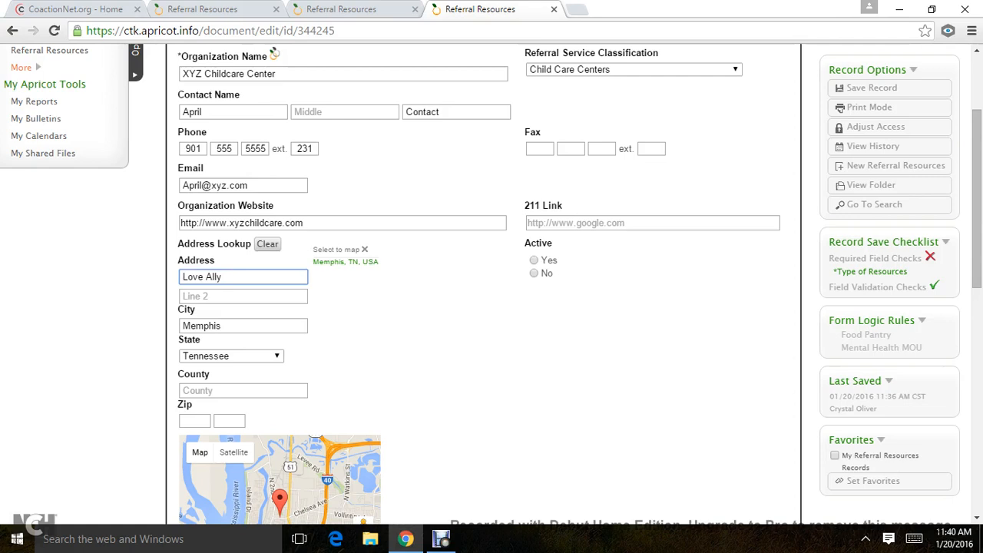
key(Tab)
key(Tab)
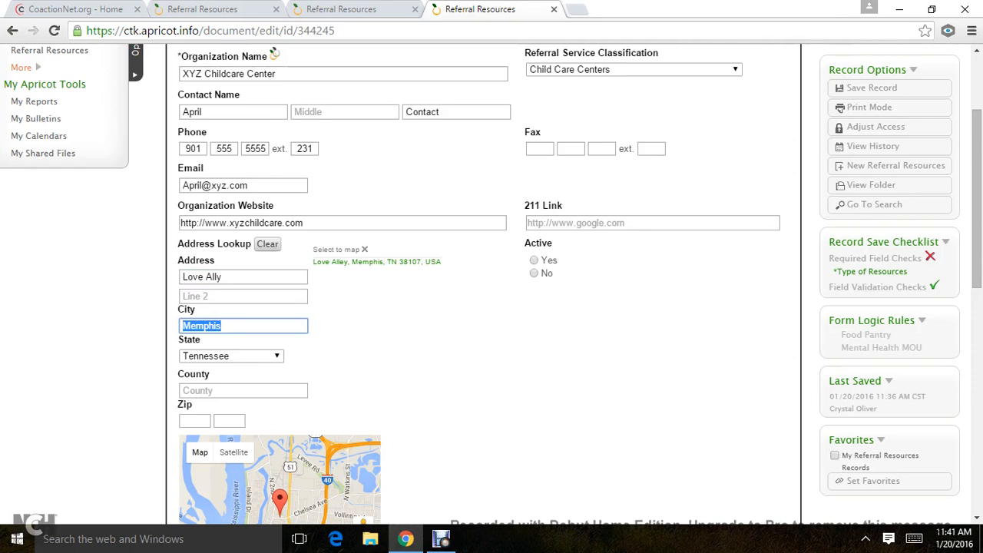
click(377, 262)
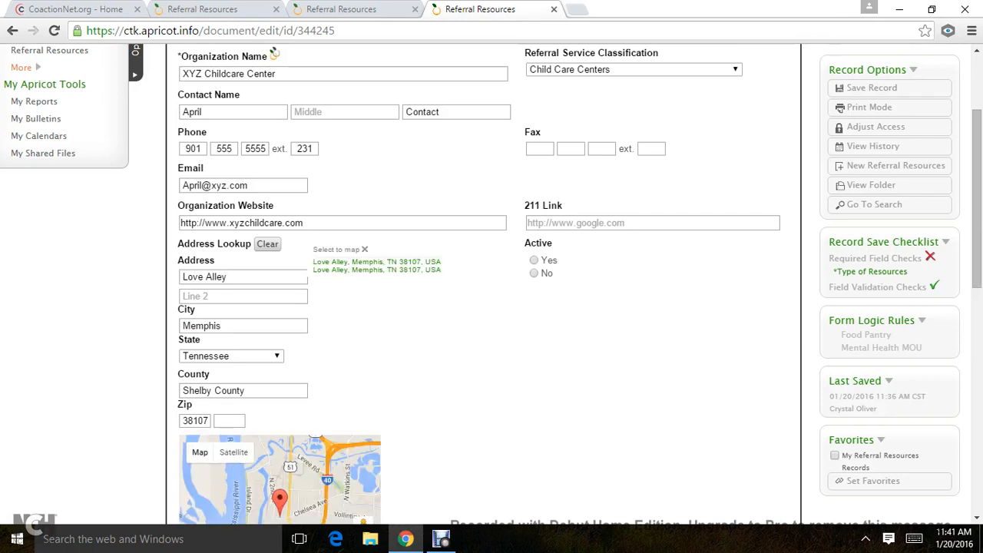
Step: Mark the resource types ESC Referral Agency, ESC Mental Health Child Care Consultation, Developmental Screening Agency and Nurturing Parenting Agency
scroll(275, 54, down, 1)
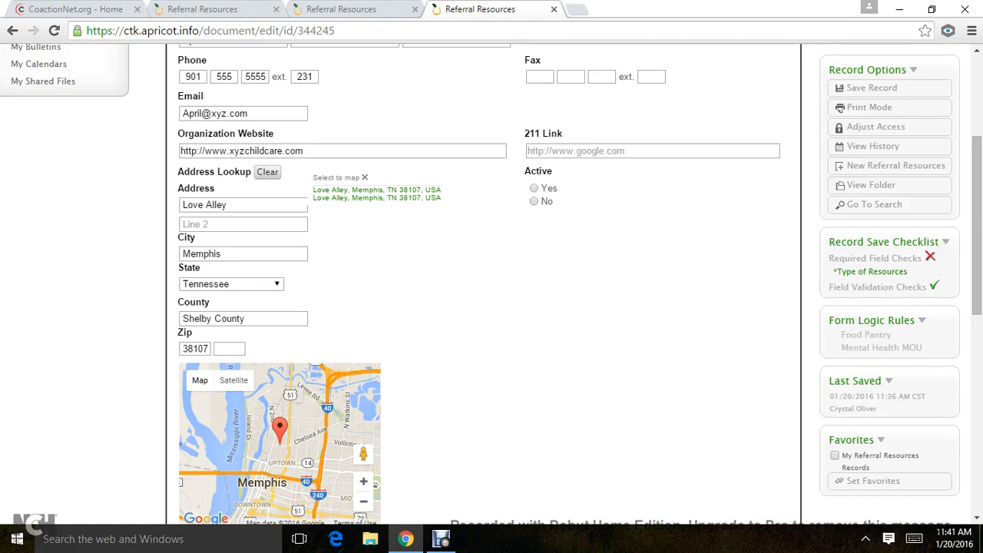
scroll(483, 276, down, 2)
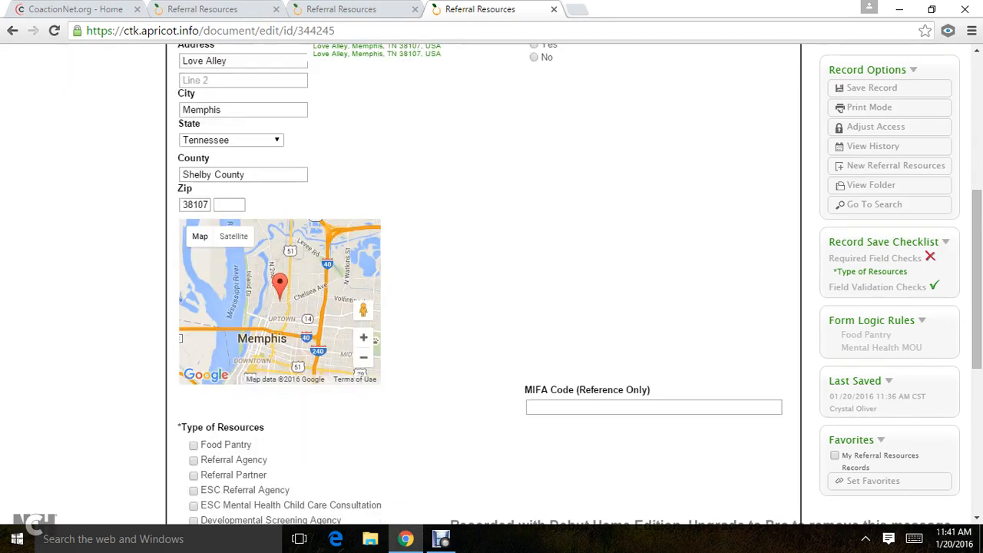
scroll(483, 277, down, 1)
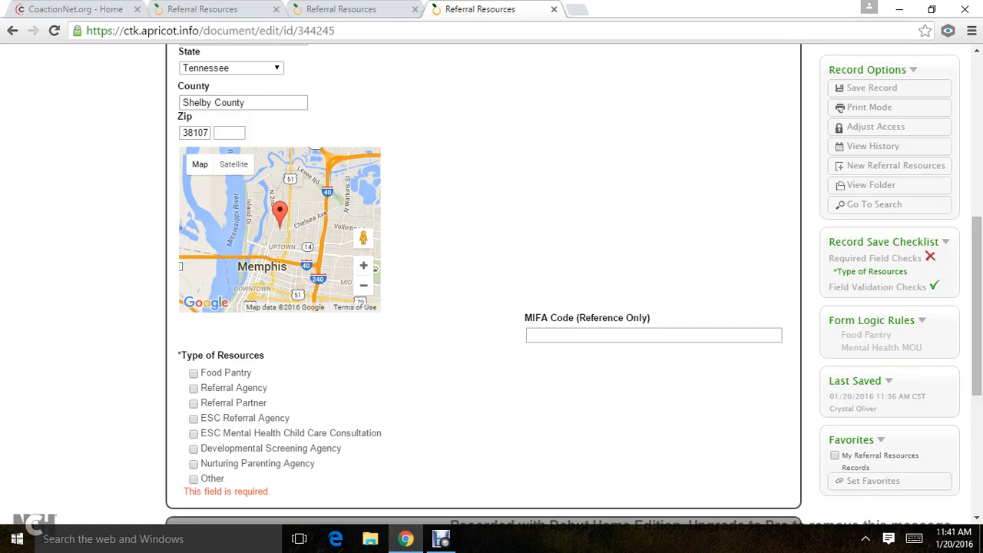
scroll(484, 277, down, 1)
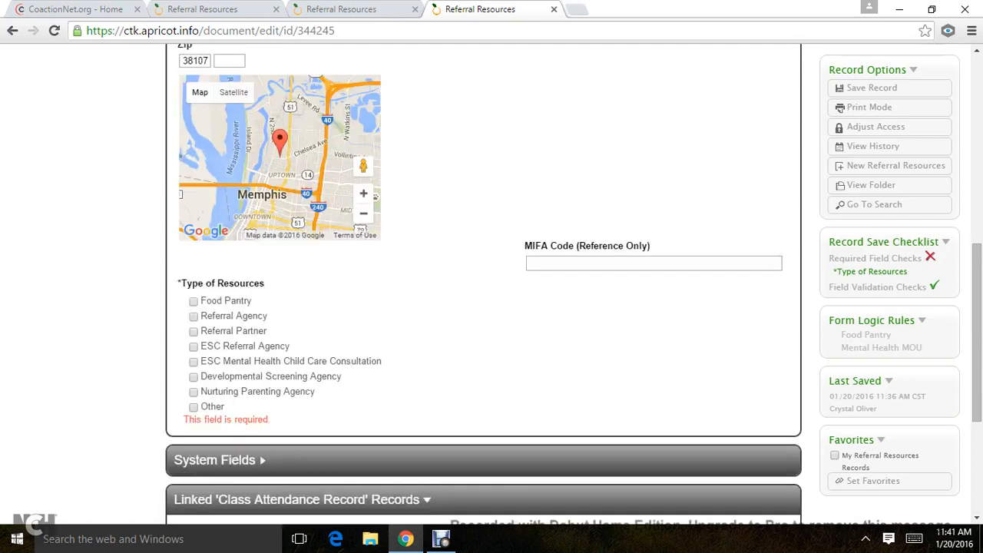
click(194, 347)
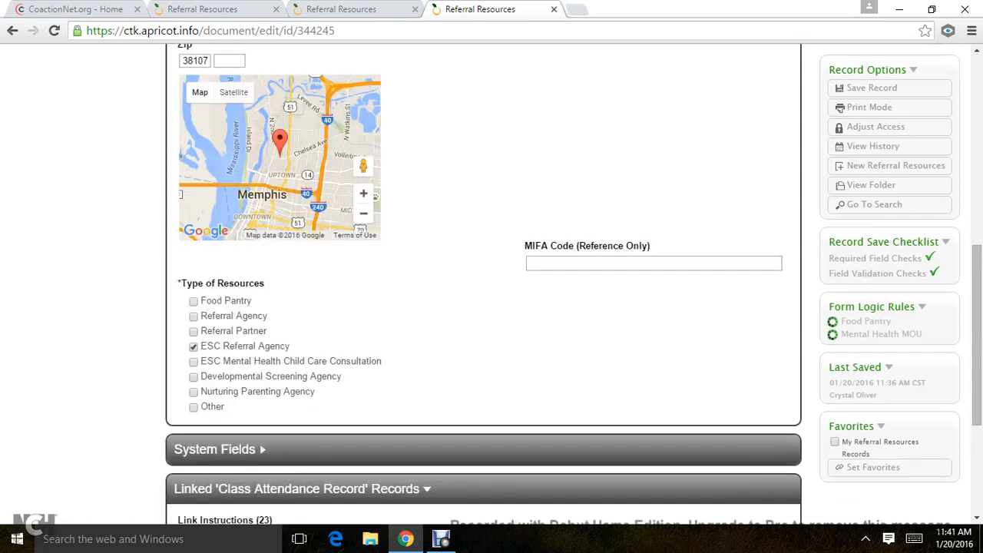
click(193, 362)
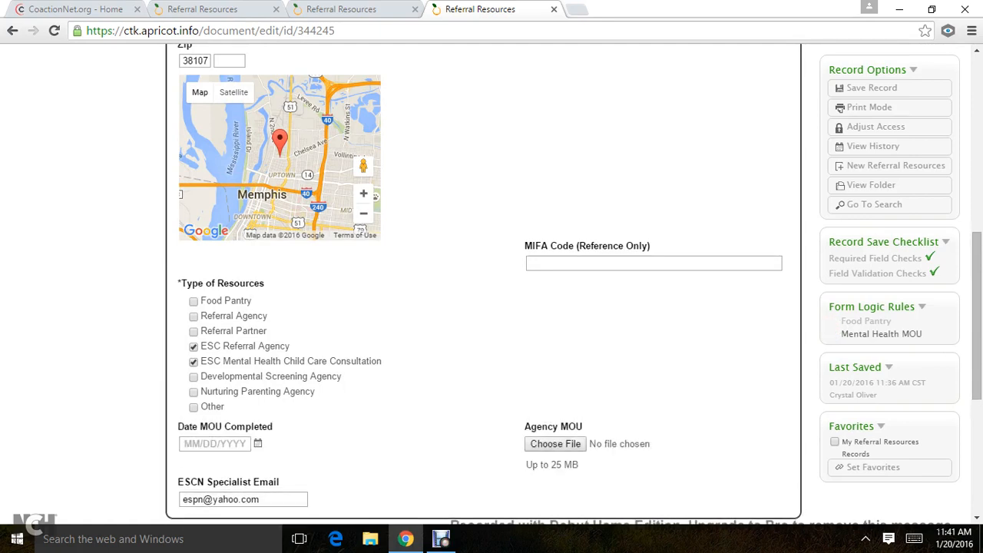
click(194, 377)
click(194, 392)
Step: Set Date MOU Completed to 01/20/2016 and look at the Agency MOU file selection without attaching a file
click(216, 444)
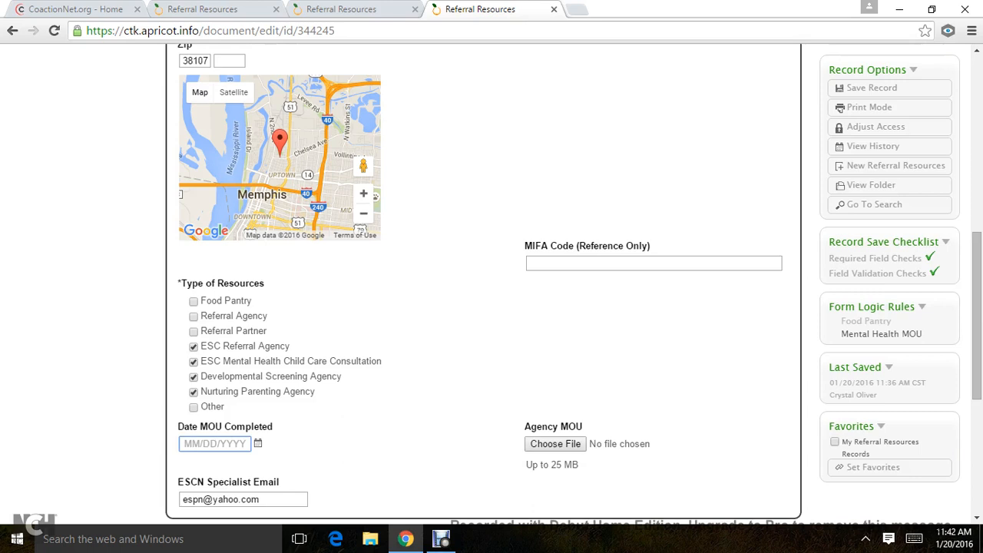
text(01/20/2016)
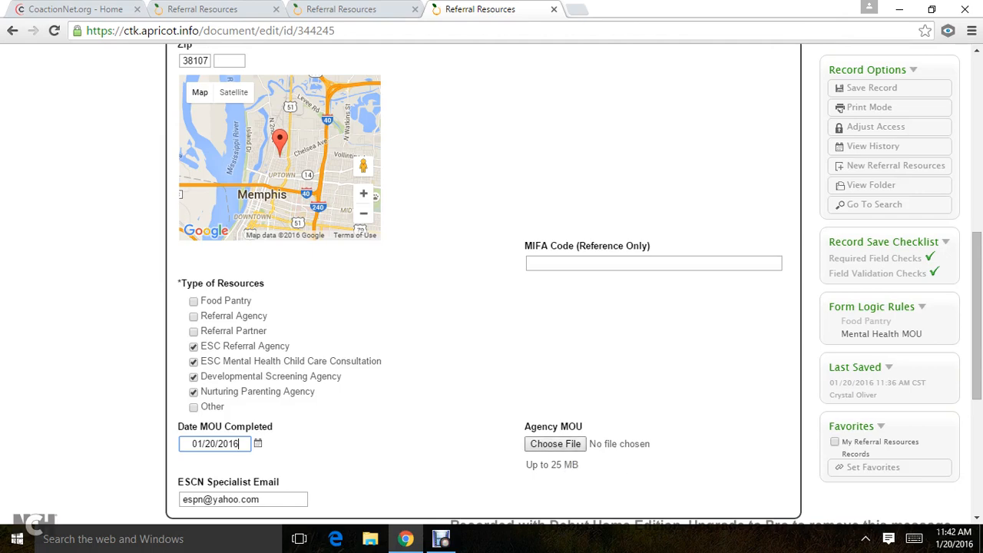
click(555, 444)
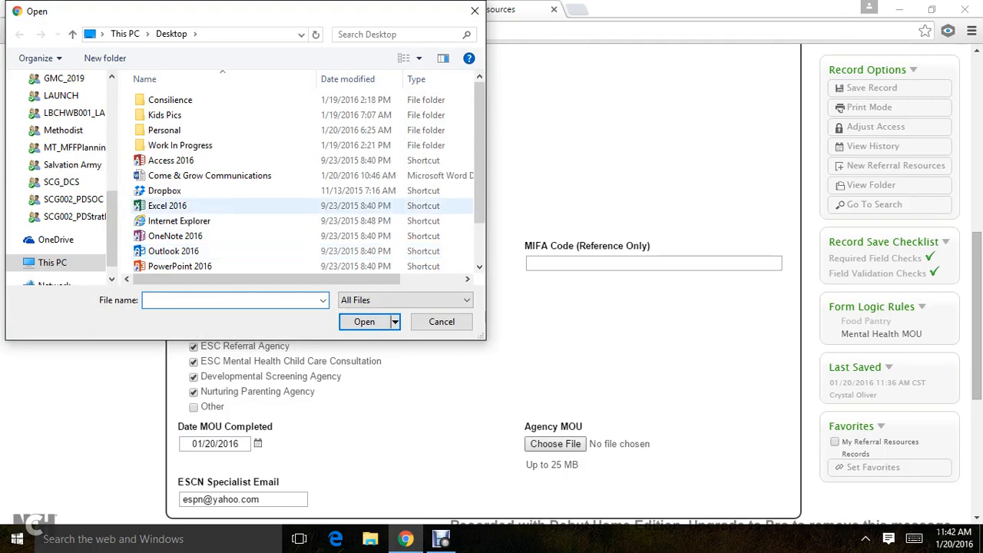
click(475, 11)
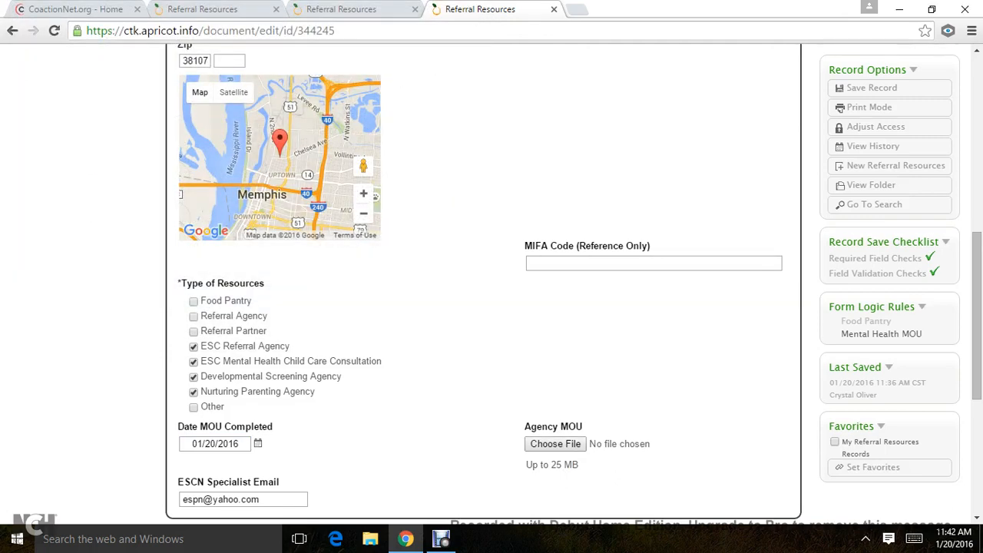
key(Tab)
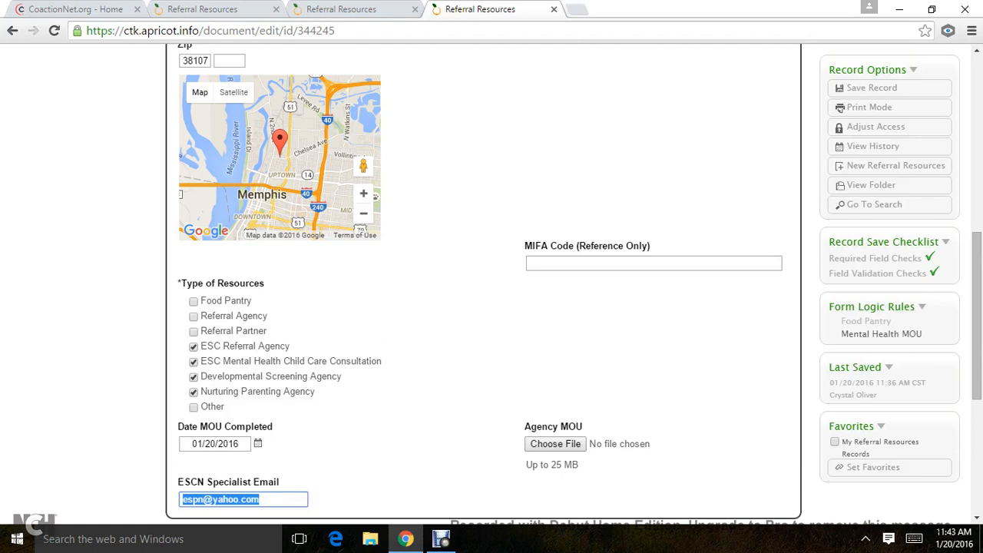
Step: Save the XYZ Childcare Center record and open its document folder
scroll(890, 184, up, 6)
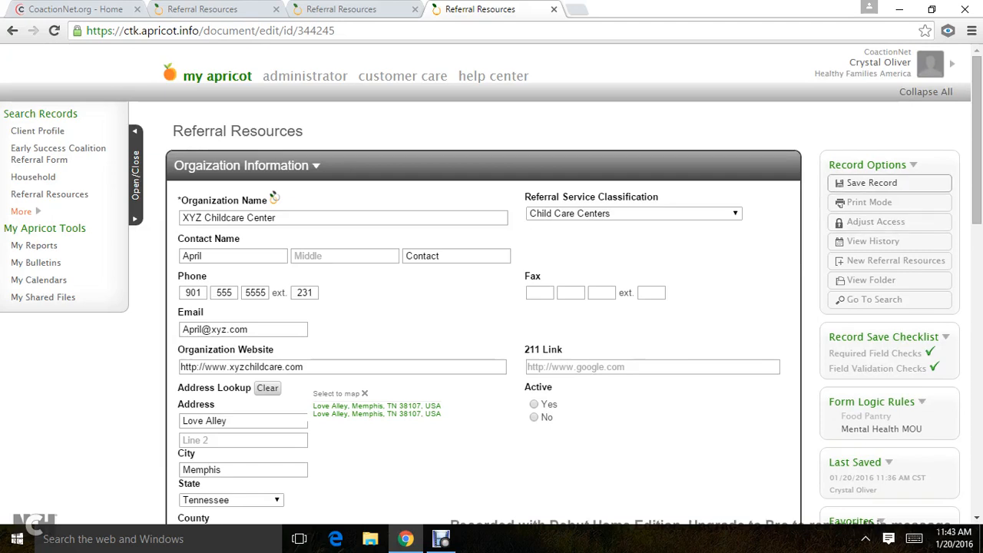
click(872, 183)
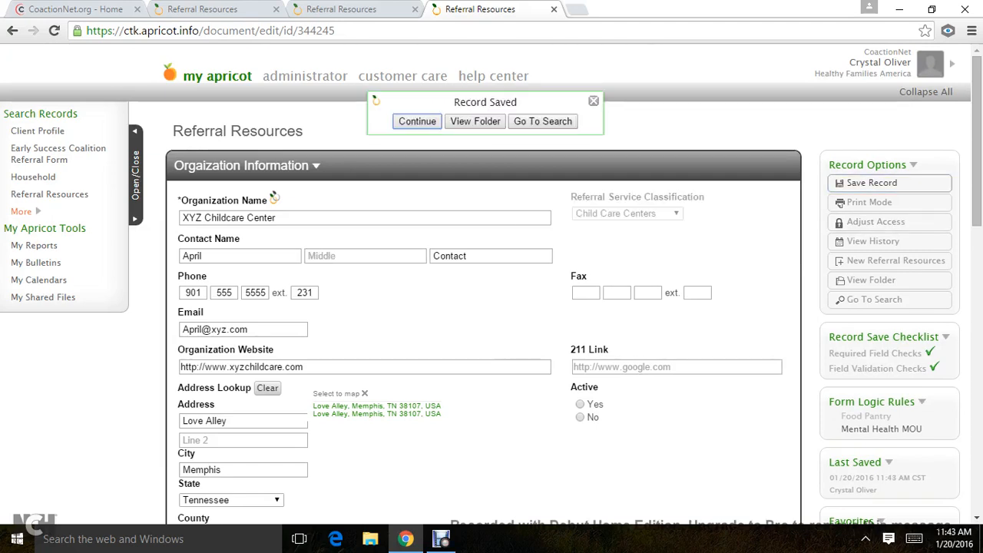
click(475, 121)
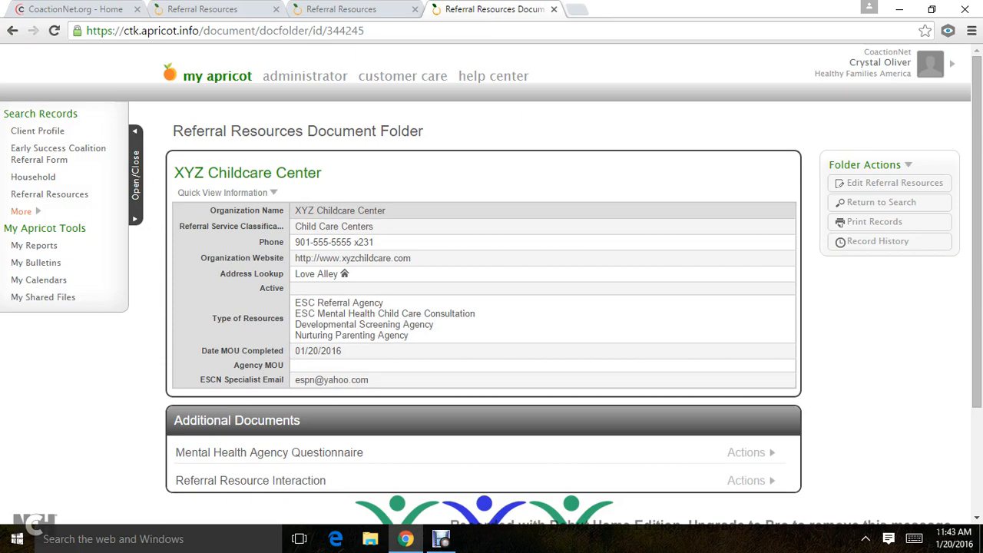
Step: Review the folder's quick view fields from service classification through ESCN Specialist Email, and the additional documents
drag(179, 226, 285, 242)
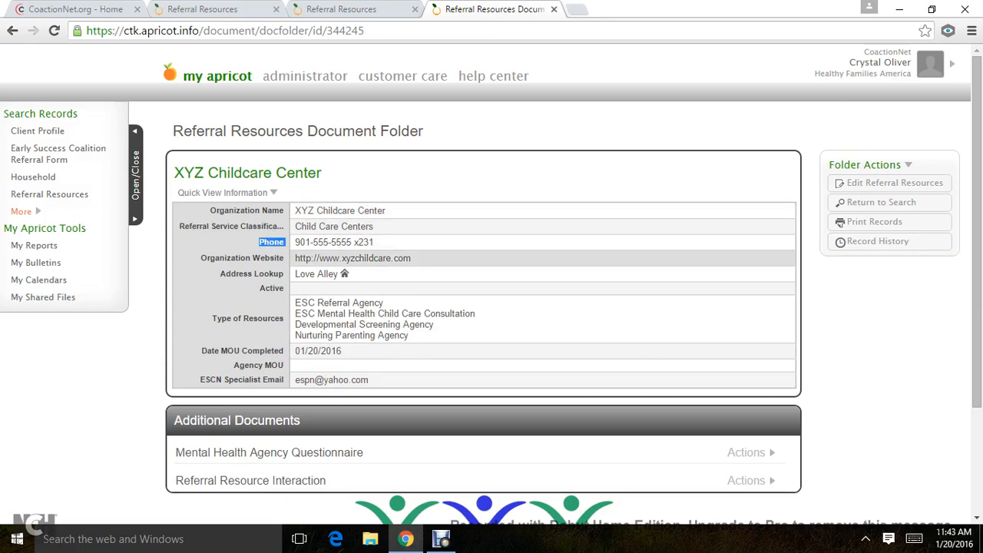
drag(200, 258, 285, 258)
drag(221, 274, 285, 289)
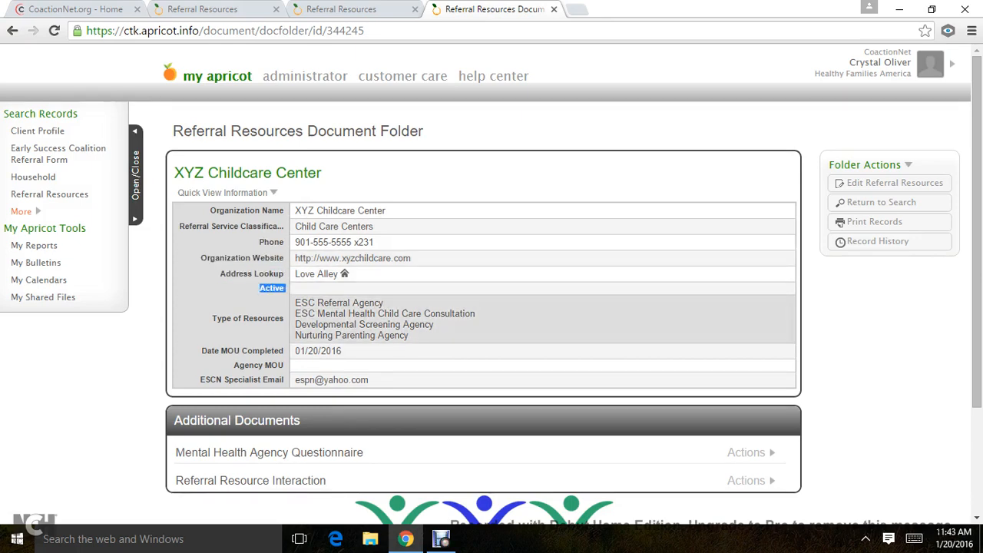
drag(212, 318, 285, 318)
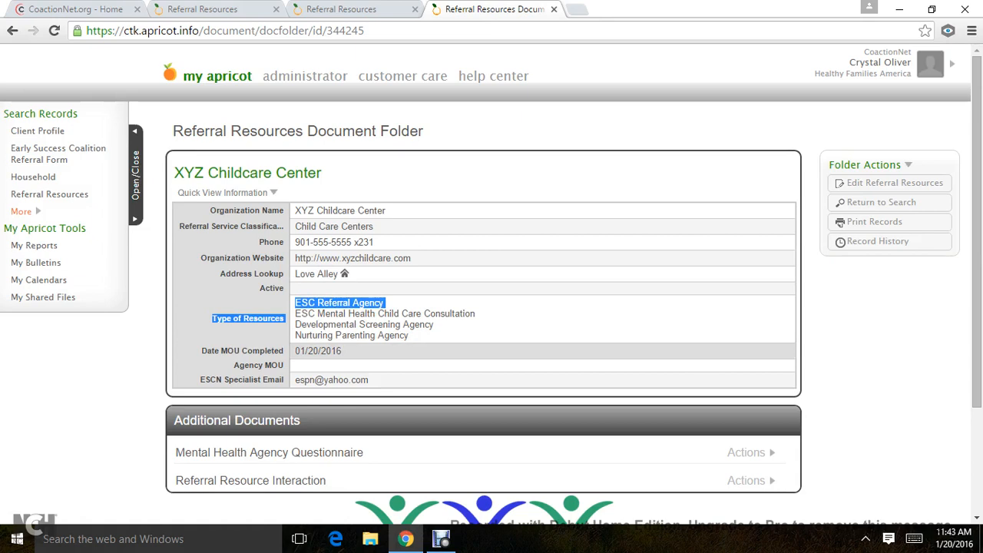
drag(202, 350, 286, 366)
drag(199, 380, 285, 379)
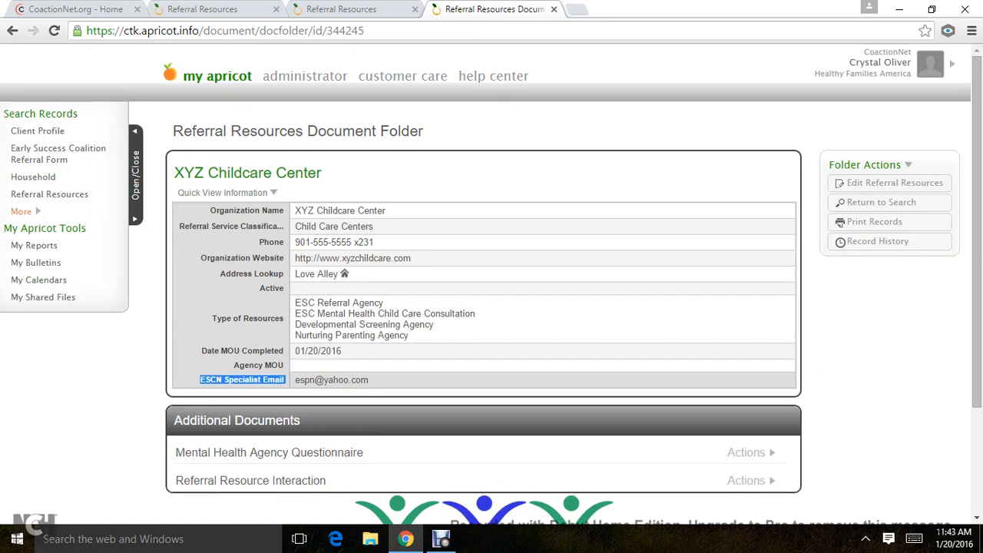
scroll(476, 465, down, 1)
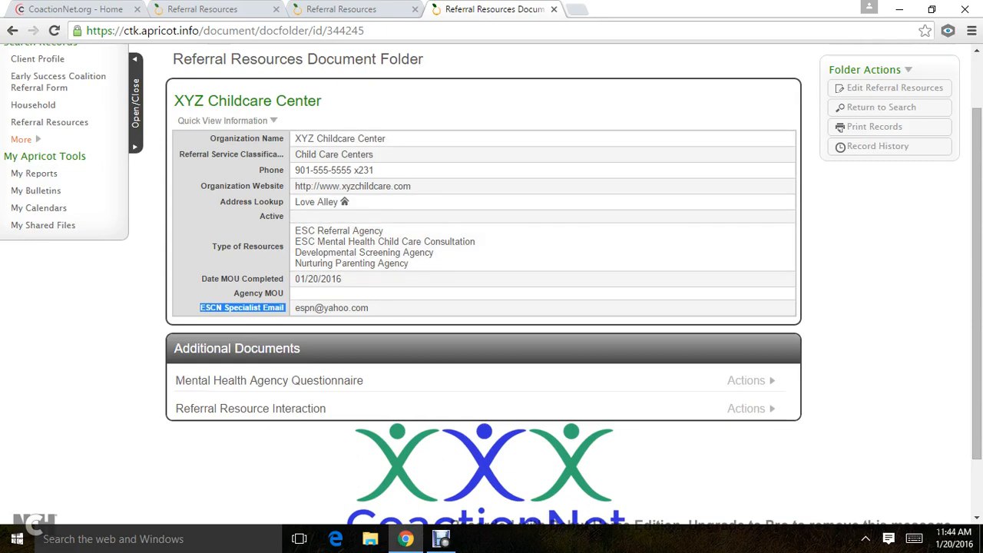
Step: Check the Referral Resources search list and return to the XYZ Childcare Center document folder
click(338, 10)
click(203, 10)
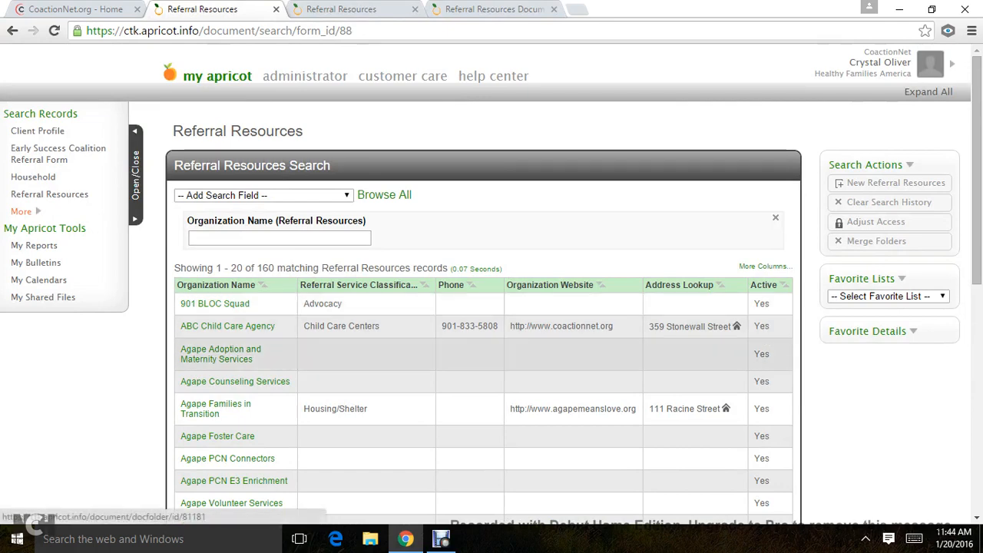
click(494, 10)
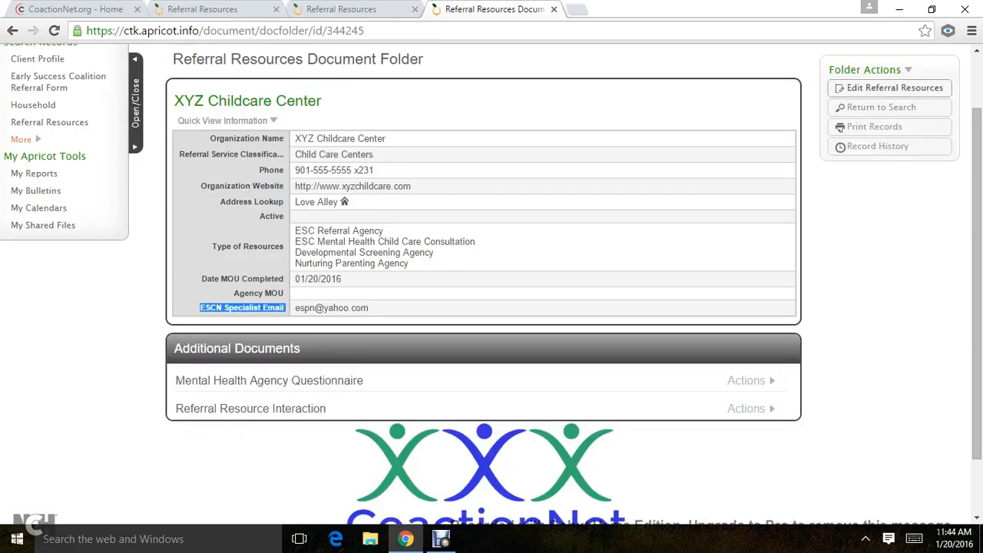